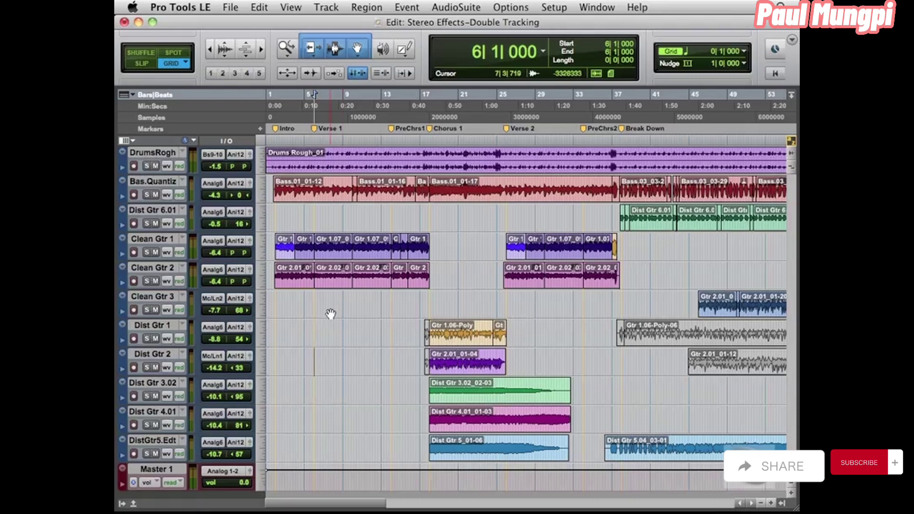
- Mute Clean Gtr 2 and play the verse from bar 6 to hear Clean Gtr 1 without it
{"action": "left_click", "coordinate": [155, 281]}
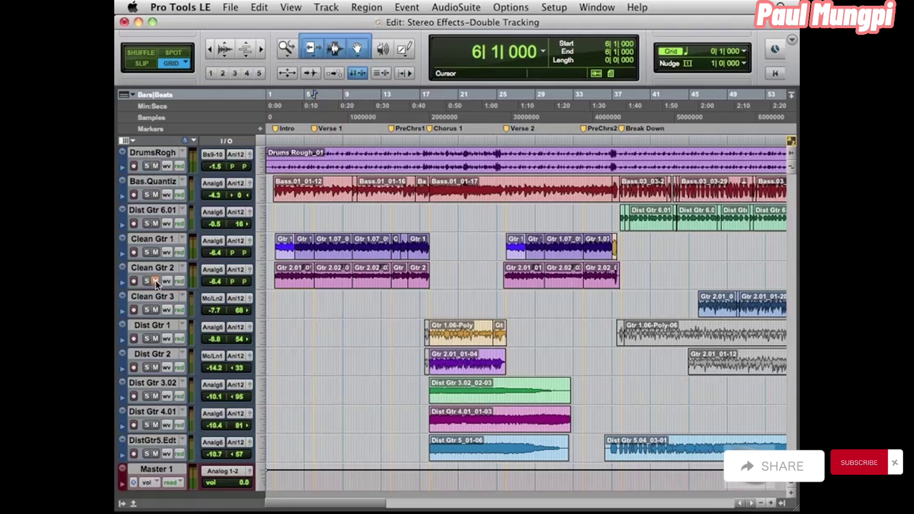
{"action": "key", "text": "space"}
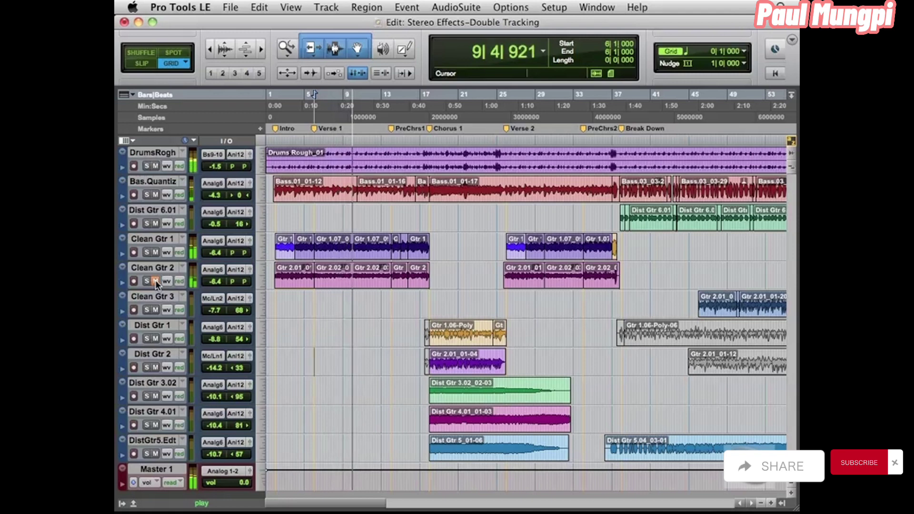
{"action": "key", "text": "space"}
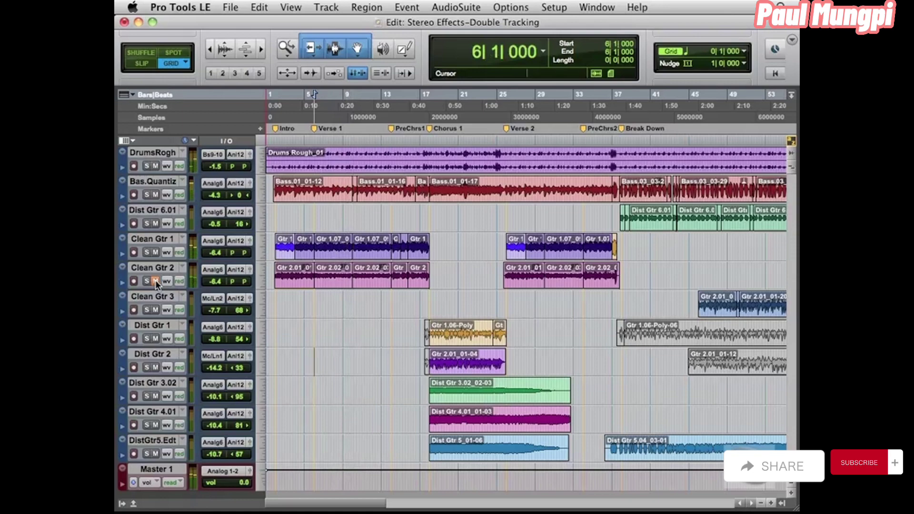
- Inspect the Medium Delay II settings on Clean Gtr 1 in the Mix window, and close the plug-in
{"action": "key", "text": "super+equal"}
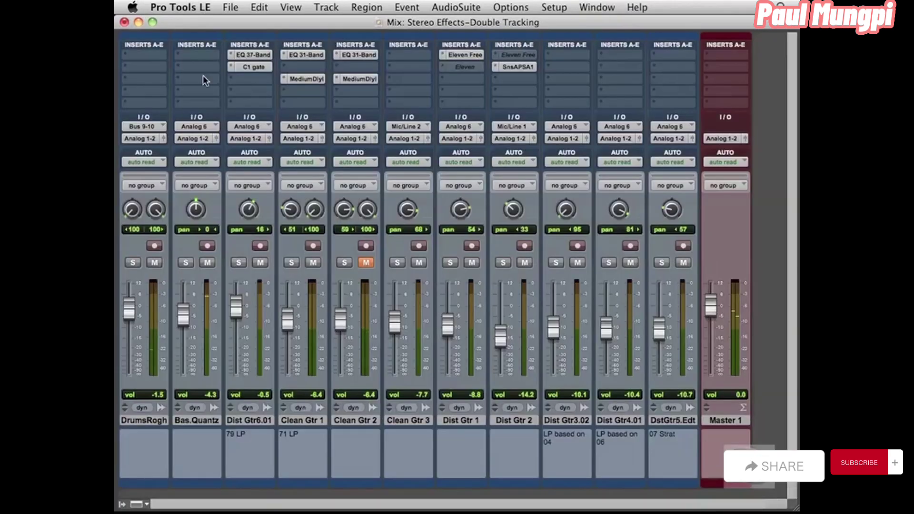
{"action": "left_click", "coordinate": [307, 79]}
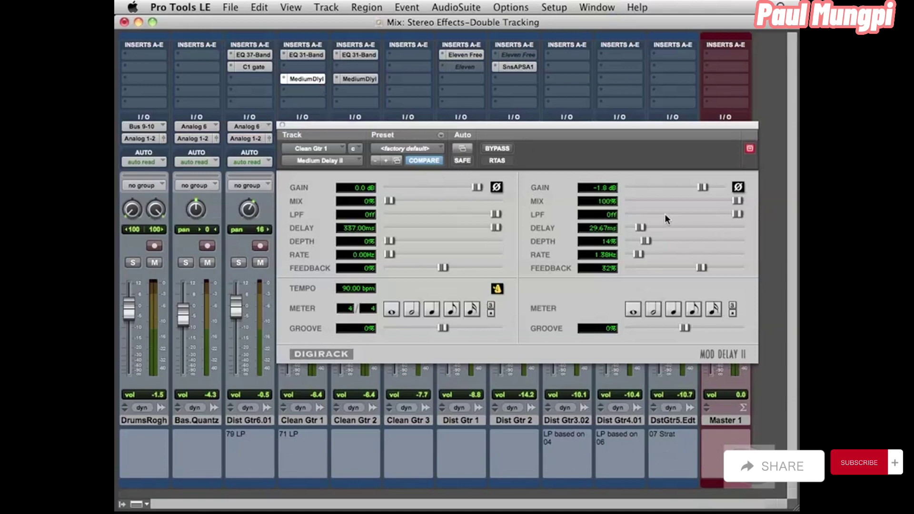
{"action": "left_click", "coordinate": [283, 125]}
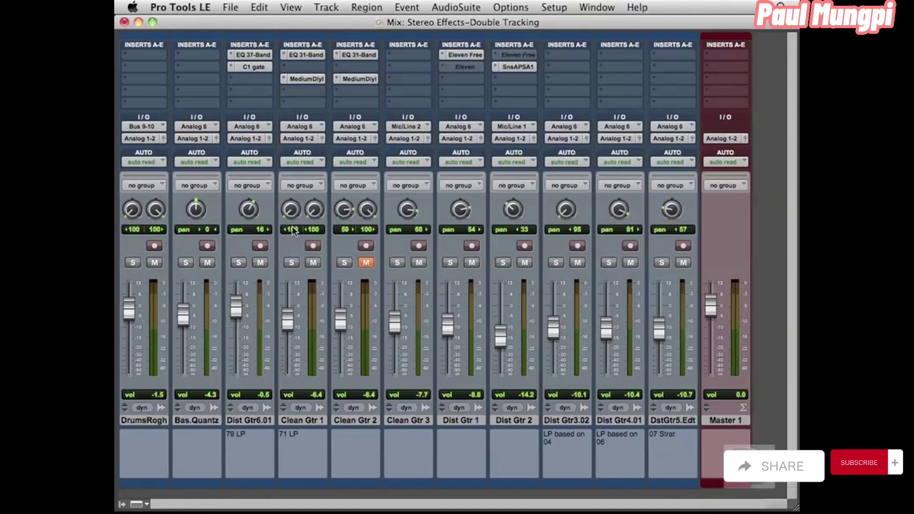
- Pan Clean Gtr 1 to 100 left and 100 right, raise its volume to -2.8 dB and listen to the result
{"action": "left_click_drag", "start_coordinate": [314, 211], "coordinate": [329, 35]}
{"action": "left_click_drag", "start_coordinate": [289, 322], "coordinate": [289, 316]}
{"action": "key", "text": "space"}
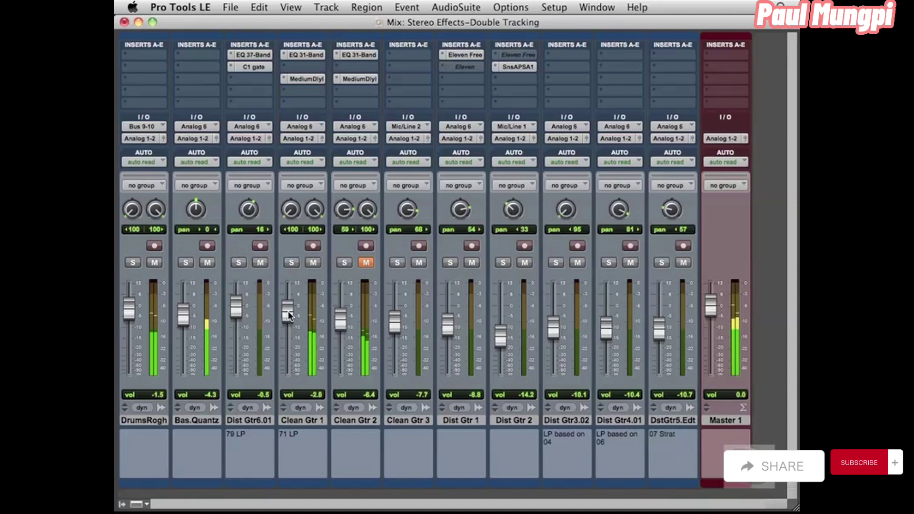
{"action": "key", "text": "space"}
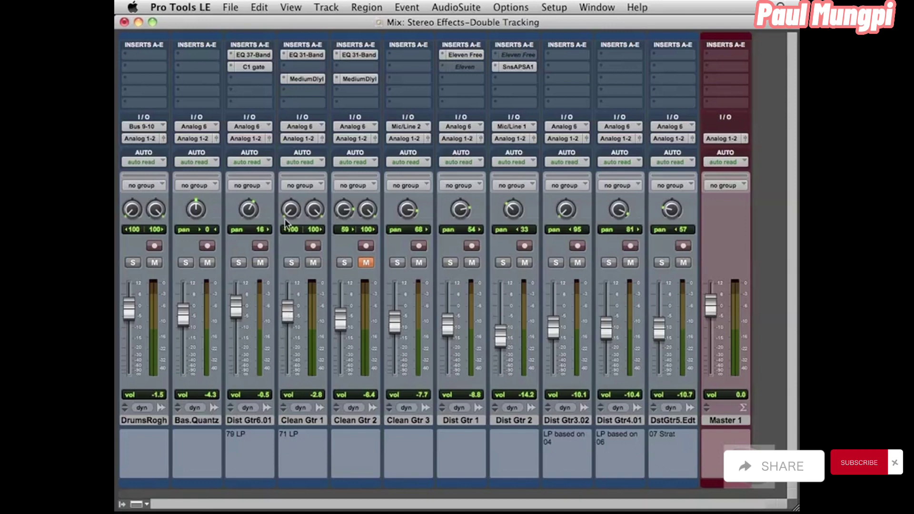
- Pan Clean Gtr 1 to 52 left and 100 left at -5.2 dB, and unmute Clean Gtr 2
{"action": "left_click_drag", "start_coordinate": [292, 219], "coordinate": [319, 328]}
{"action": "left_click", "coordinate": [366, 263]}
{"action": "left_click_drag", "start_coordinate": [288, 310], "coordinate": [288, 315]}
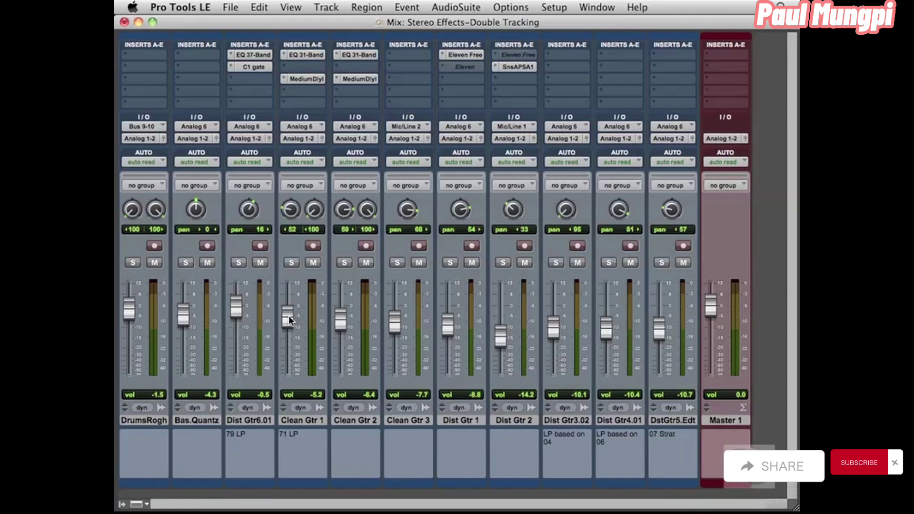
- Play the verse and compare Clean Gtr 1 and Clean Gtr 2 by soloing each in turn
{"action": "key", "text": "space"}
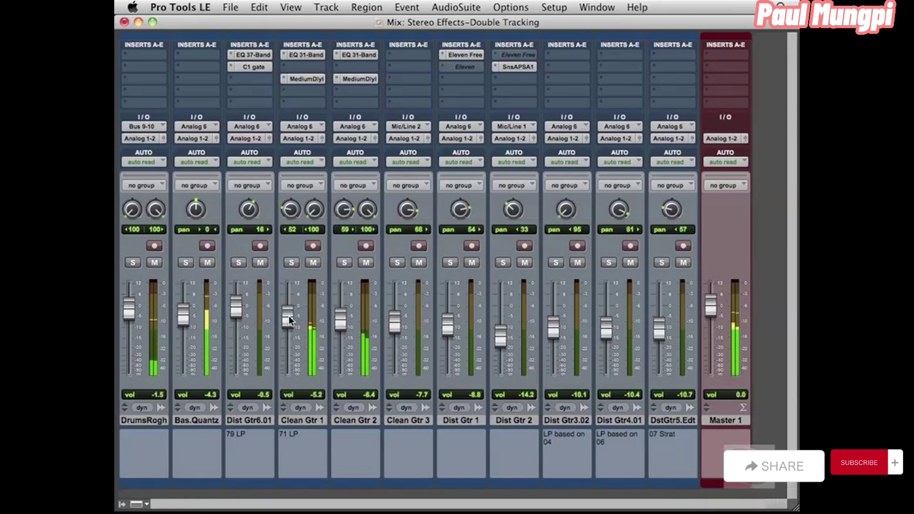
{"action": "left_click", "coordinate": [291, 263]}
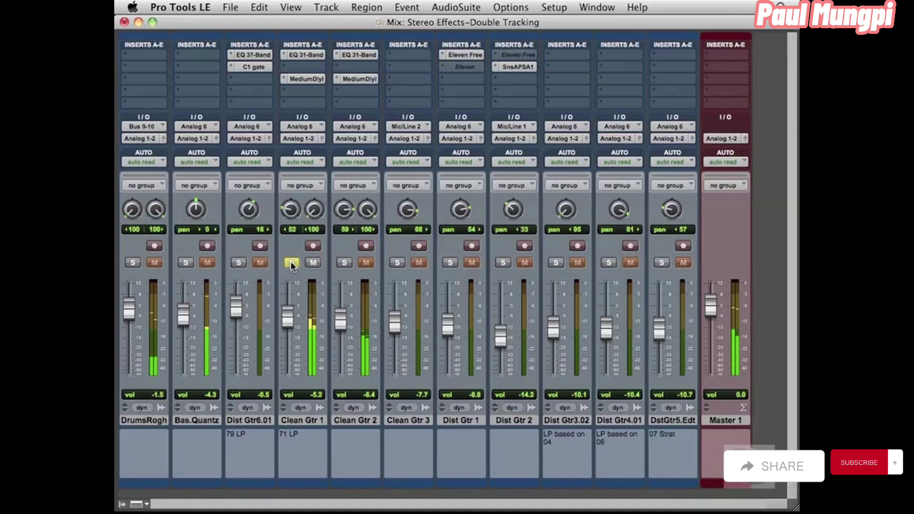
{"action": "left_click", "coordinate": [345, 263]}
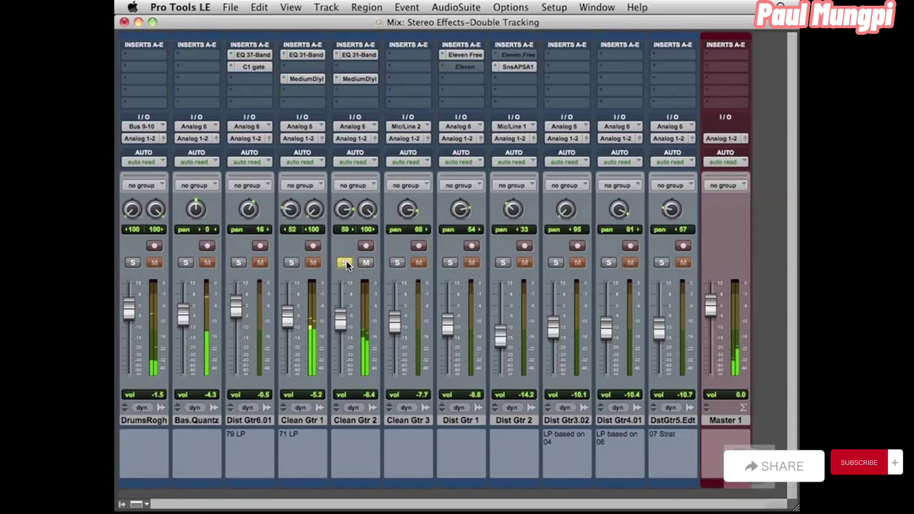
{"action": "left_click", "coordinate": [345, 264]}
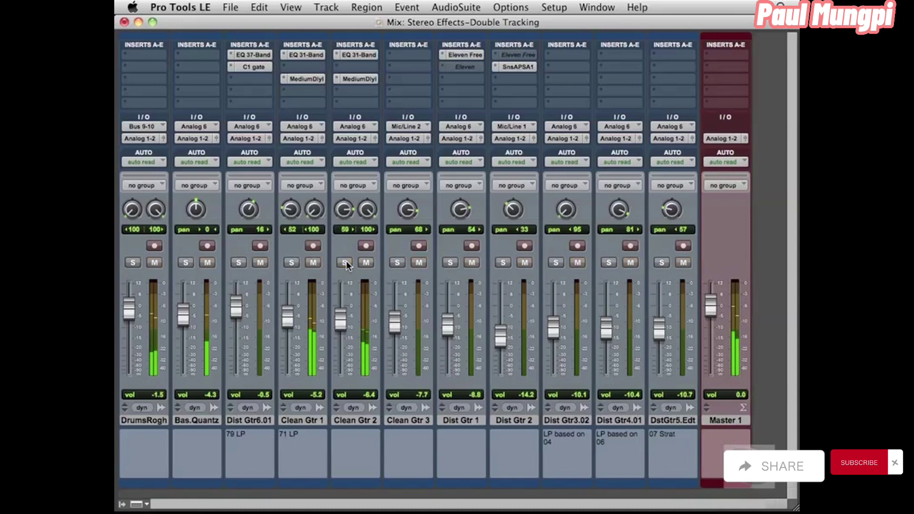
{"action": "left_click", "coordinate": [346, 262]}
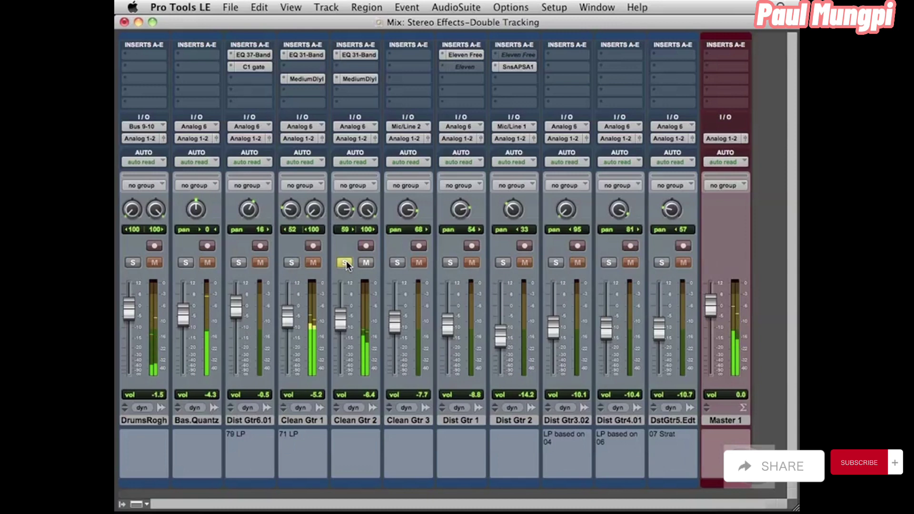
- Check the Medium Delay II settings on Clean Gtr 2, close the plug-in and clear the track's solo
{"action": "left_click", "coordinate": [358, 79]}
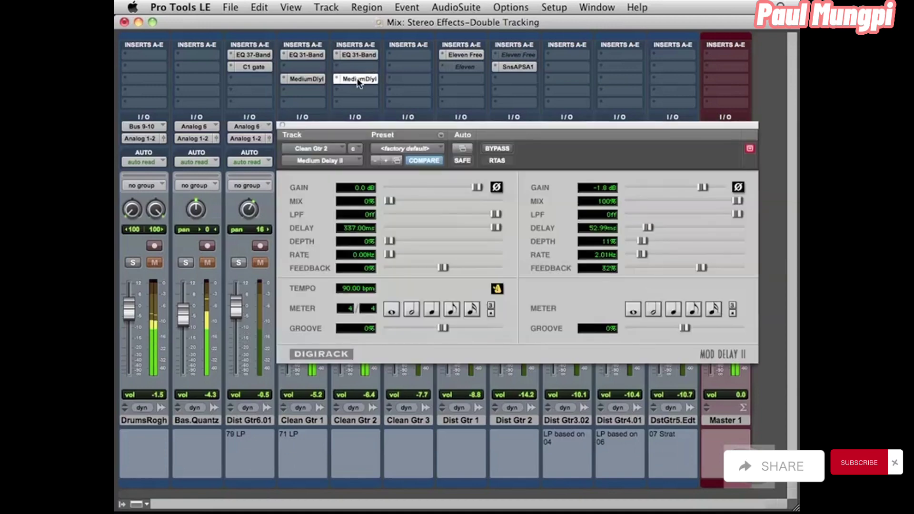
{"action": "left_click", "coordinate": [358, 79]}
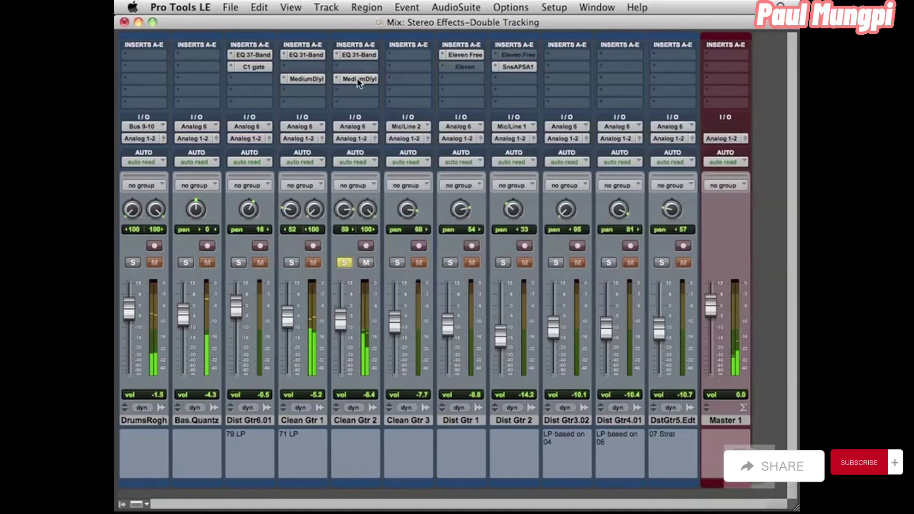
{"action": "left_click", "coordinate": [344, 263]}
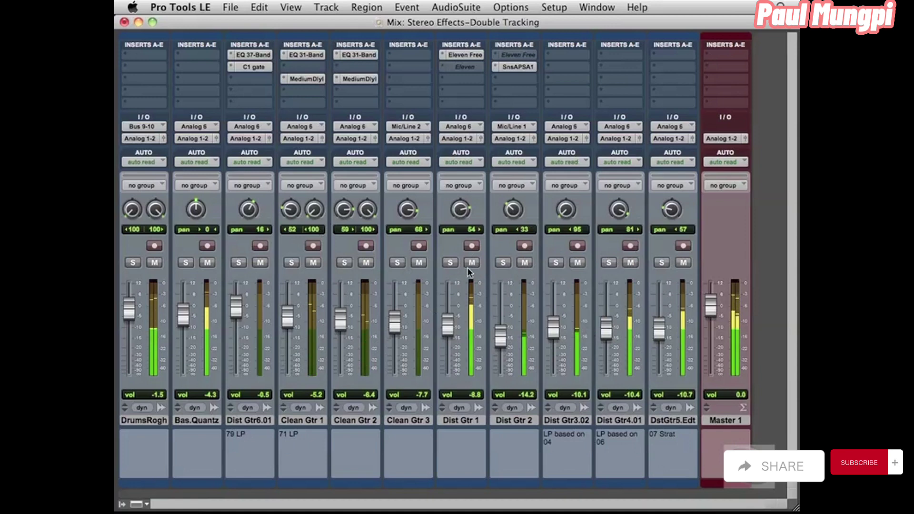
- Audition Dist Gtr 1, Dist Gtr 2, Dist Gtr 3.02, Dist Gtr 4.01 and DistGtr5.Edt soloed one after another, and clear the solo
{"action": "left_click", "coordinate": [450, 262]}
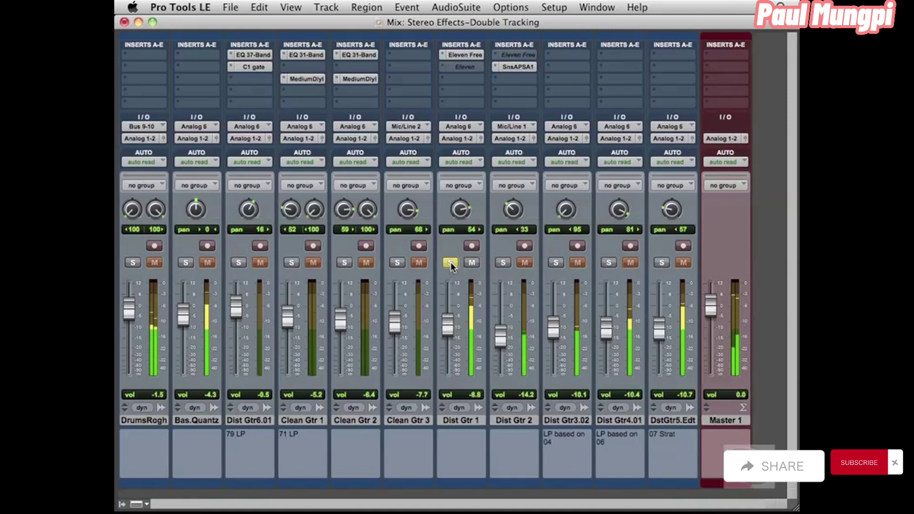
{"action": "left_click", "coordinate": [503, 262]}
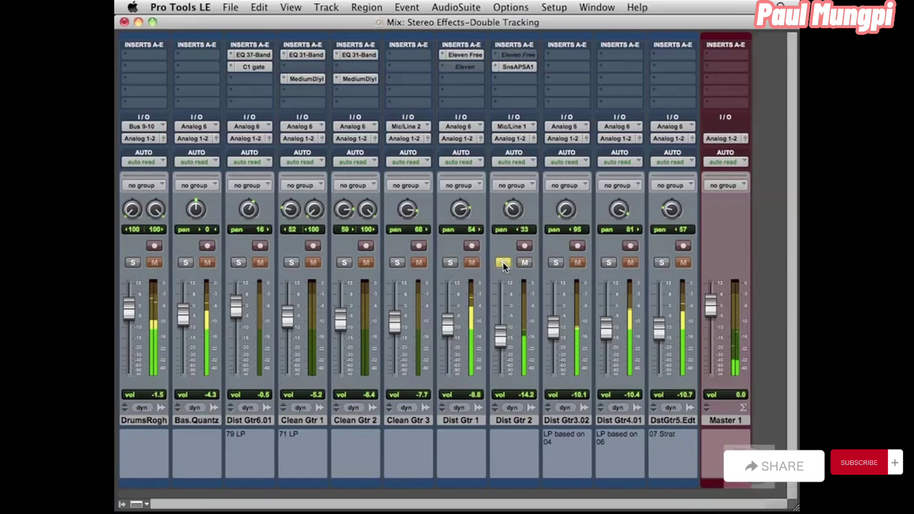
{"action": "left_click", "coordinate": [557, 262]}
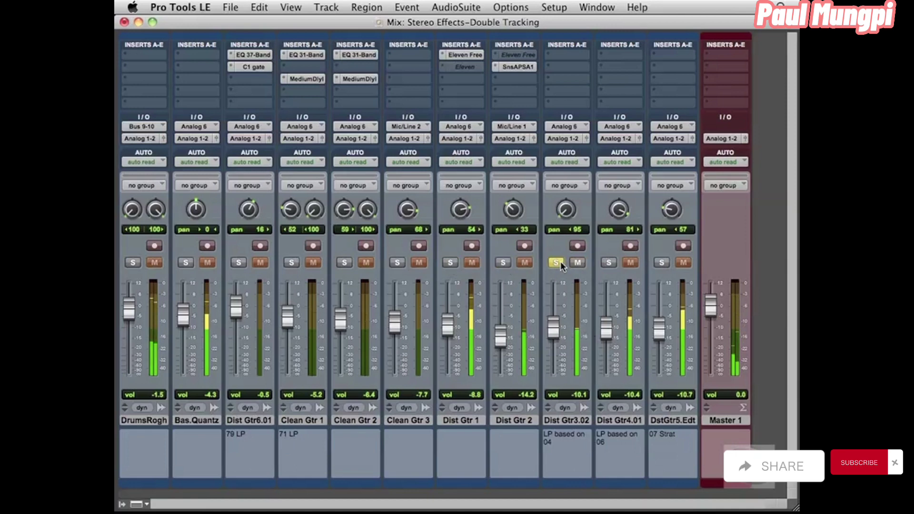
{"action": "left_click", "coordinate": [610, 262]}
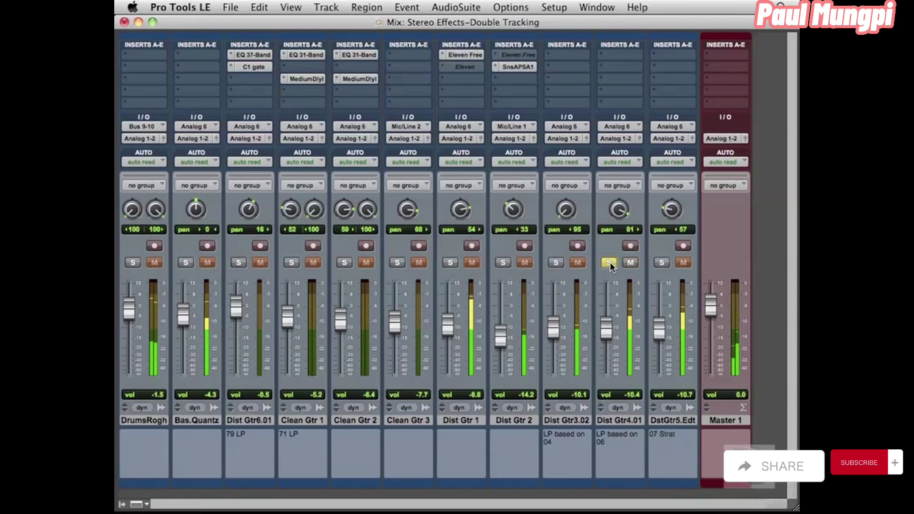
{"action": "left_click", "coordinate": [662, 263]}
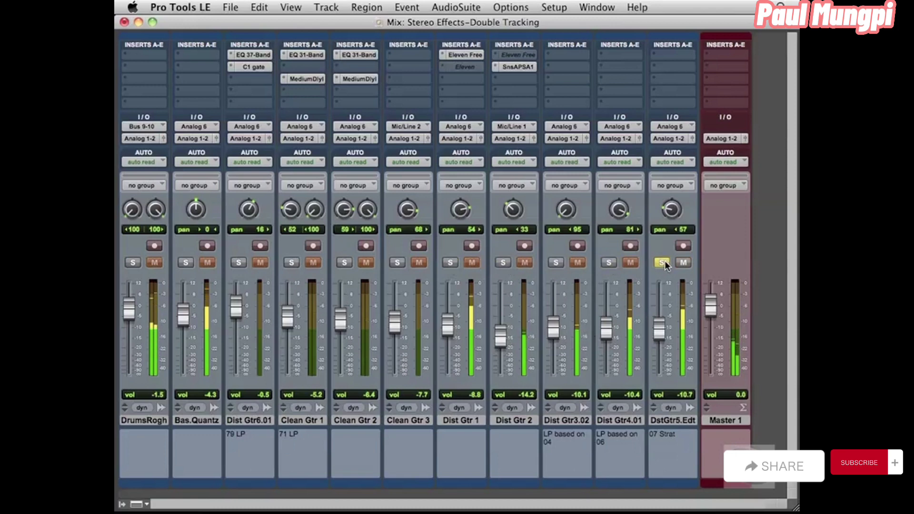
{"action": "left_click", "coordinate": [662, 263]}
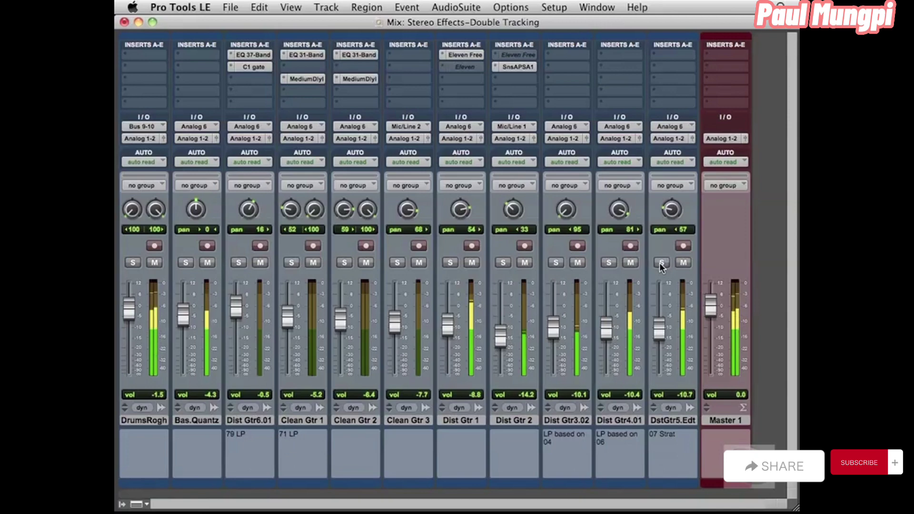
- Return to the Edit window, stop playback and locate to the Chorus 1 marker
{"action": "key", "text": "super+equal"}
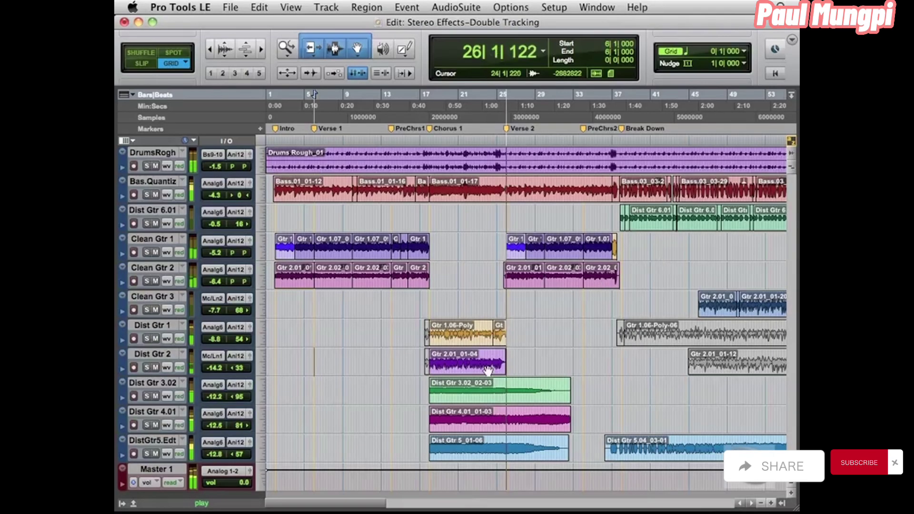
{"action": "key", "text": "space"}
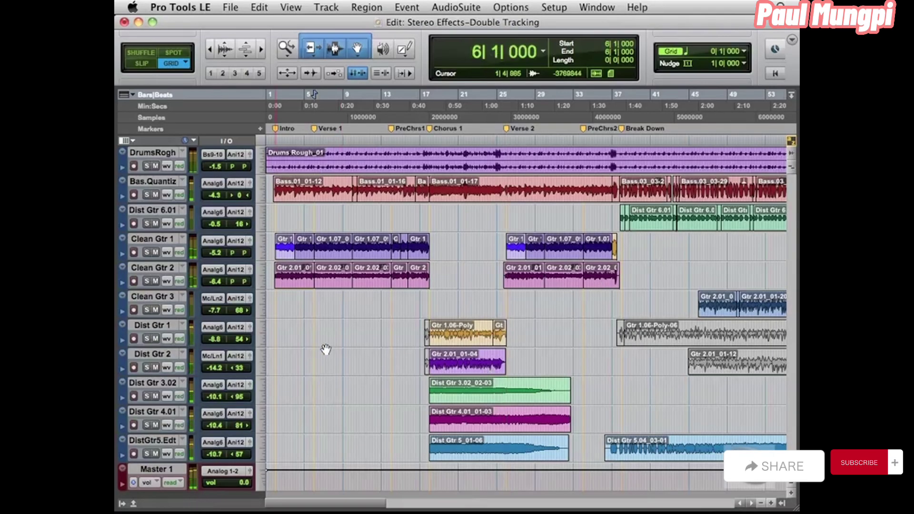
{"action": "left_click", "coordinate": [434, 133]}
- Solo the five distorted guitar tracks from Dist Gtr 1 to DistGtr5.Edt, split the drums region at Chorus 1, and start playback there
{"action": "left_click", "coordinate": [147, 338]}
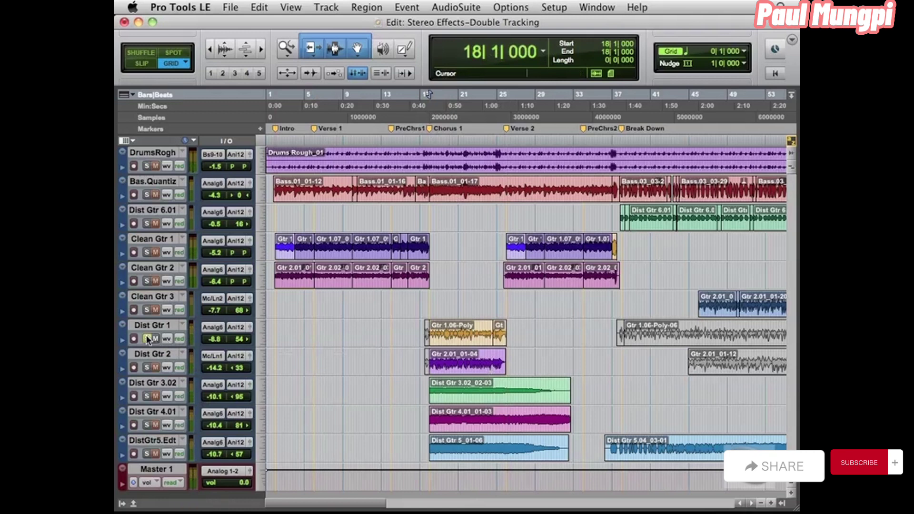
{"action": "left_click", "coordinate": [147, 368]}
{"action": "key", "text": "super+e"}
{"action": "left_click", "coordinate": [147, 396]}
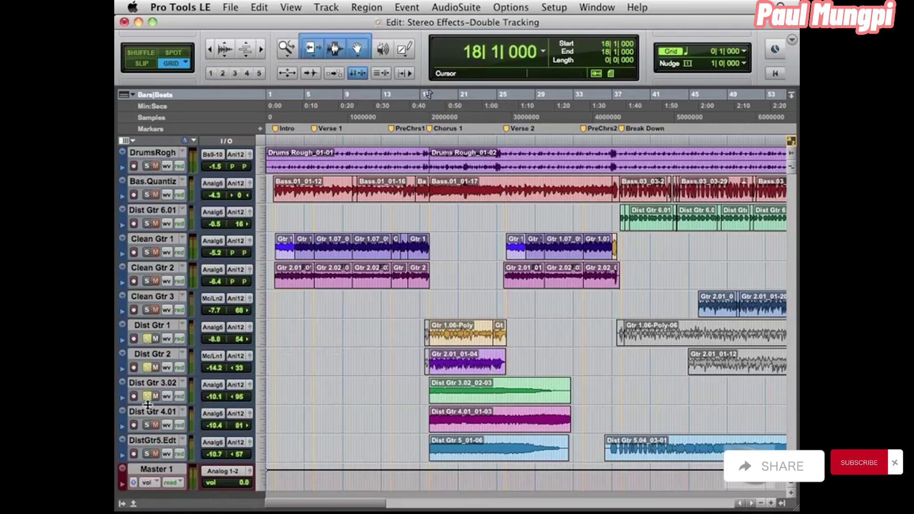
{"action": "left_click", "coordinate": [147, 425]}
{"action": "left_click", "coordinate": [147, 453]}
{"action": "key", "text": "space"}
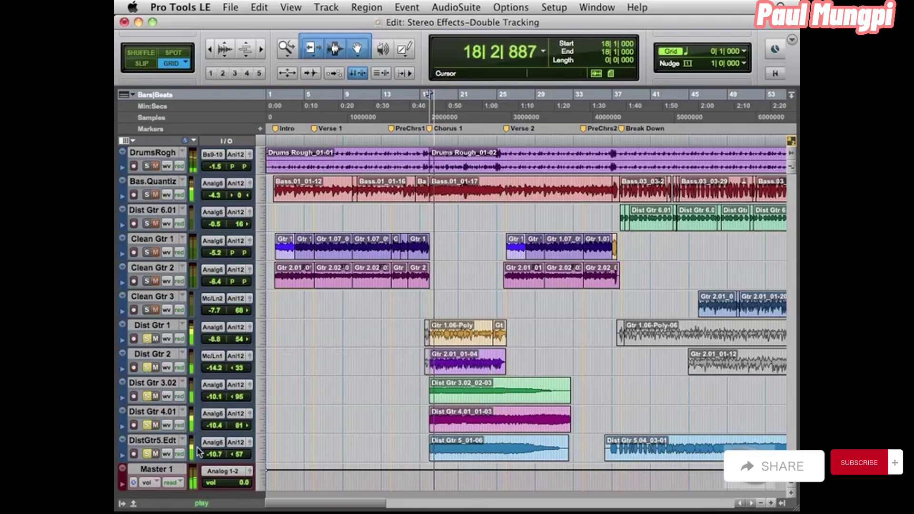
- Listen to Chorus 1 with only Dist Gtr 2 and Dist Gtr 3.02 soloed, and stop playback
{"action": "key", "text": "super+bracketright"}
{"action": "key", "text": "super+bracketright"}
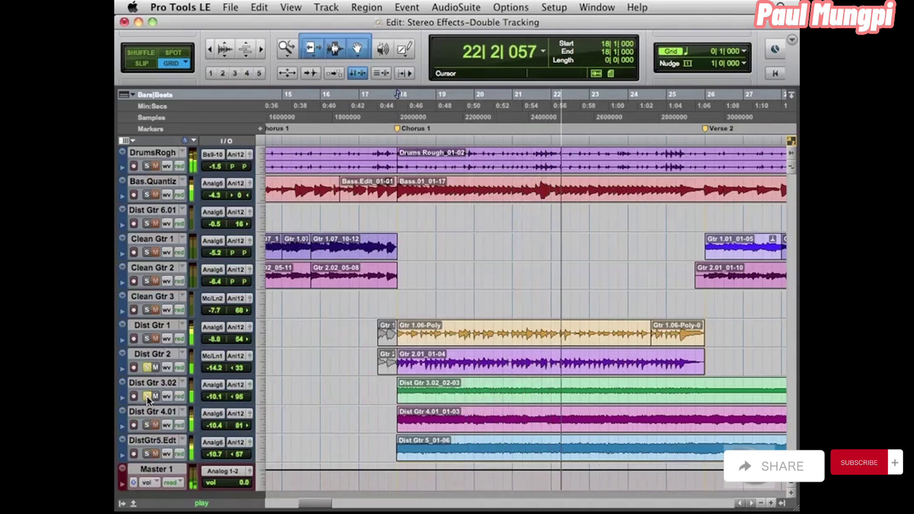
{"action": "key", "text": "space"}
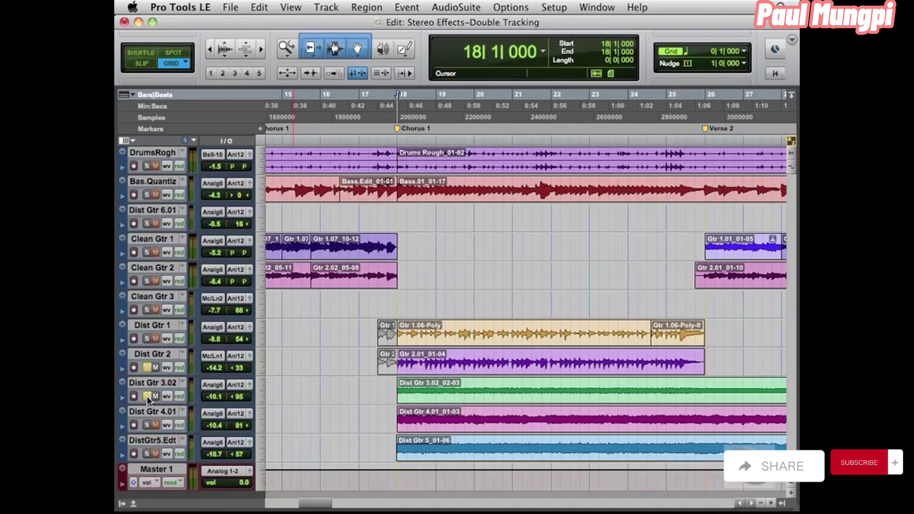
- Clear the solos on Dist Gtr 2 and Dist Gtr 3.02 and play the full mix from Chorus 1
{"action": "left_click", "coordinate": [147, 396]}
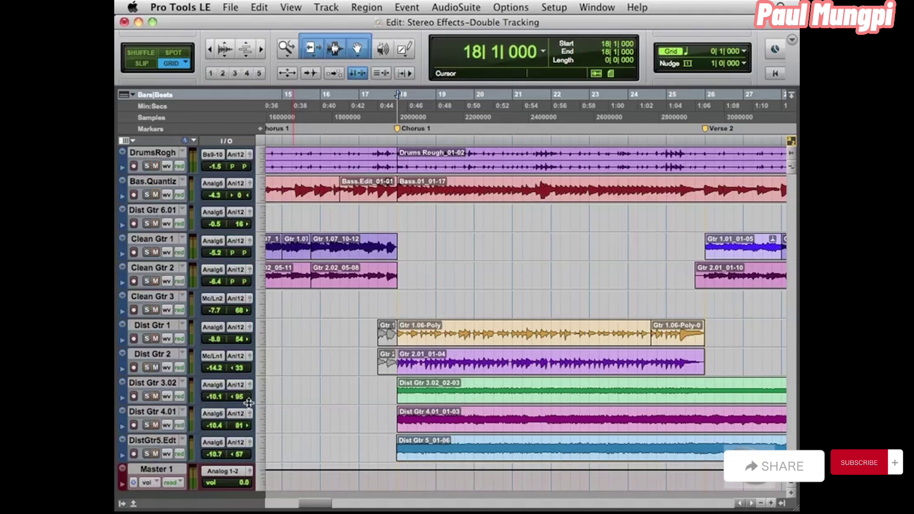
{"action": "key", "text": "space"}
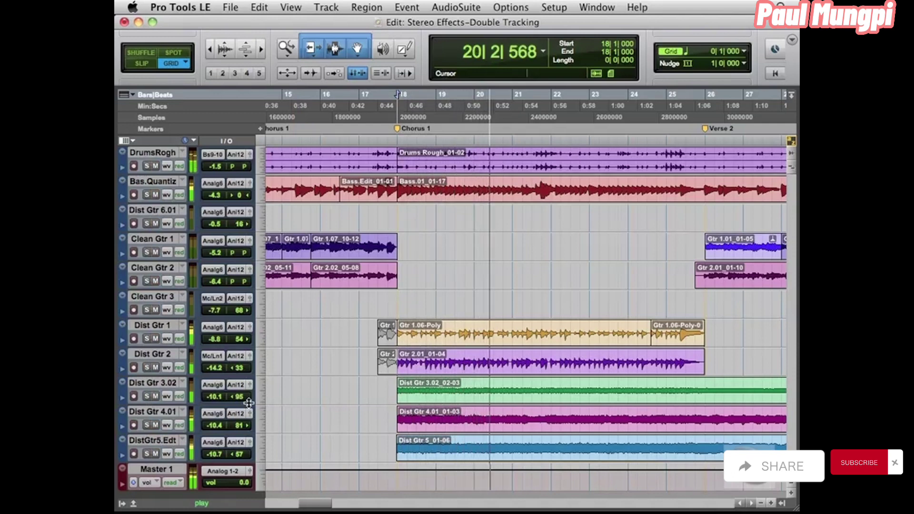
{"action": "key", "text": "space"}
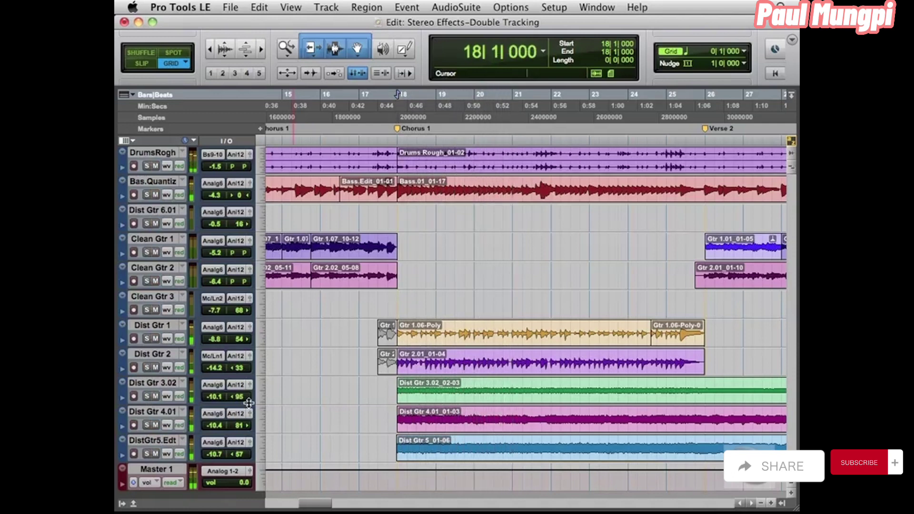